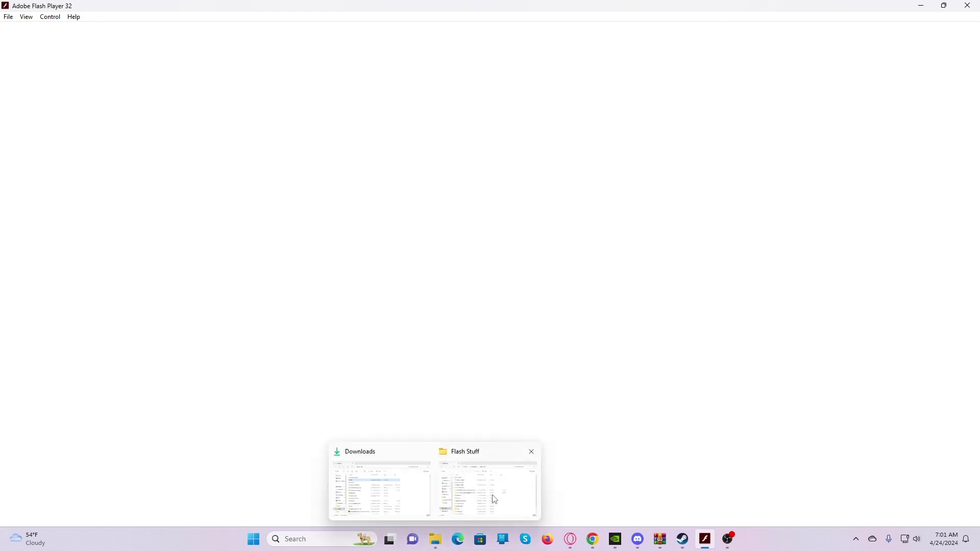
Open the nested Helixftr 2.27.2024 folders and call up the context menu for 'external'.
{"action": "left_click", "coordinate": [488, 490]}
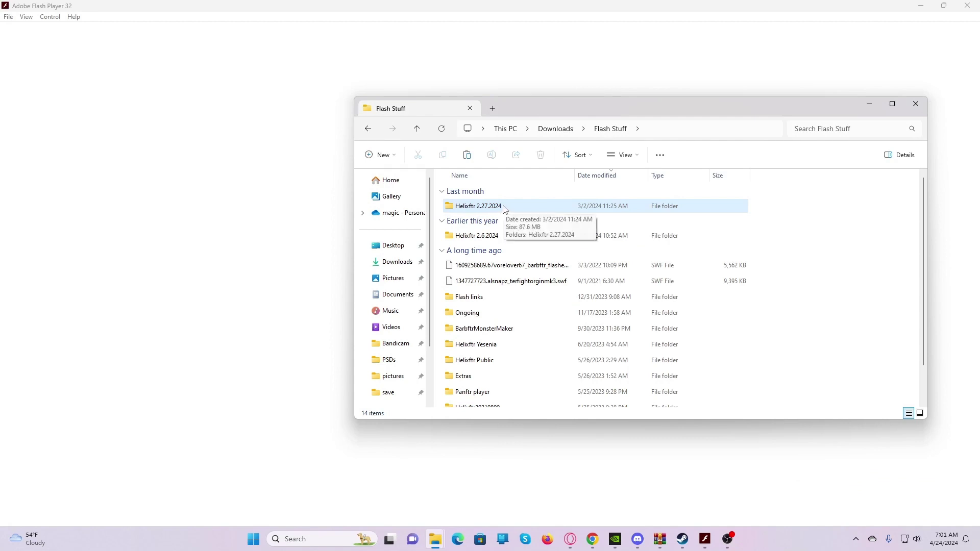
{"action": "double_click", "coordinate": [504, 207]}
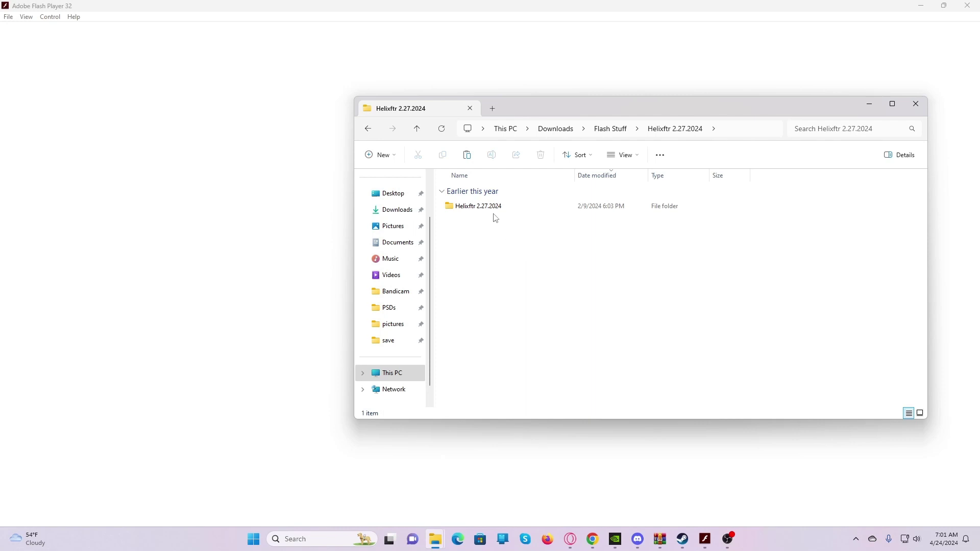
{"action": "double_click", "coordinate": [478, 206]}
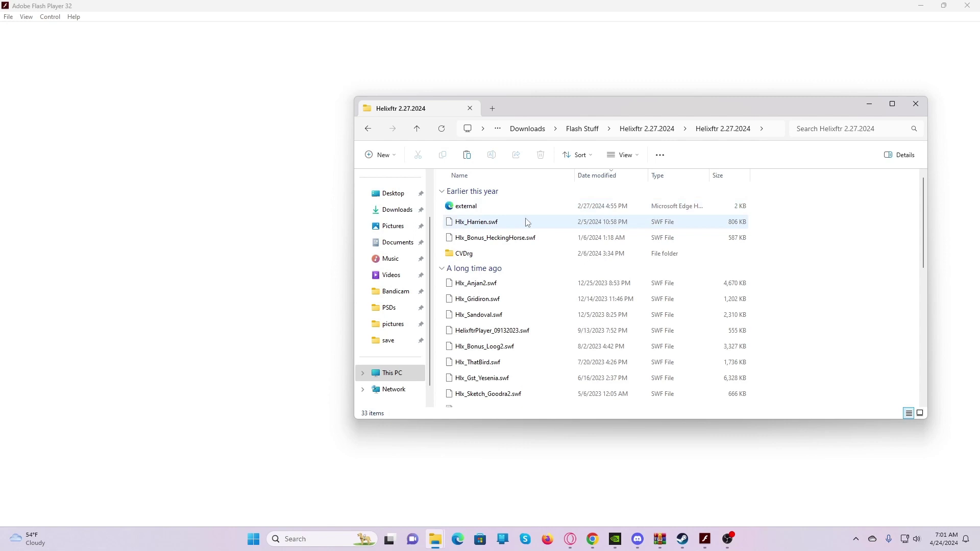
{"action": "left_click", "coordinate": [467, 207]}
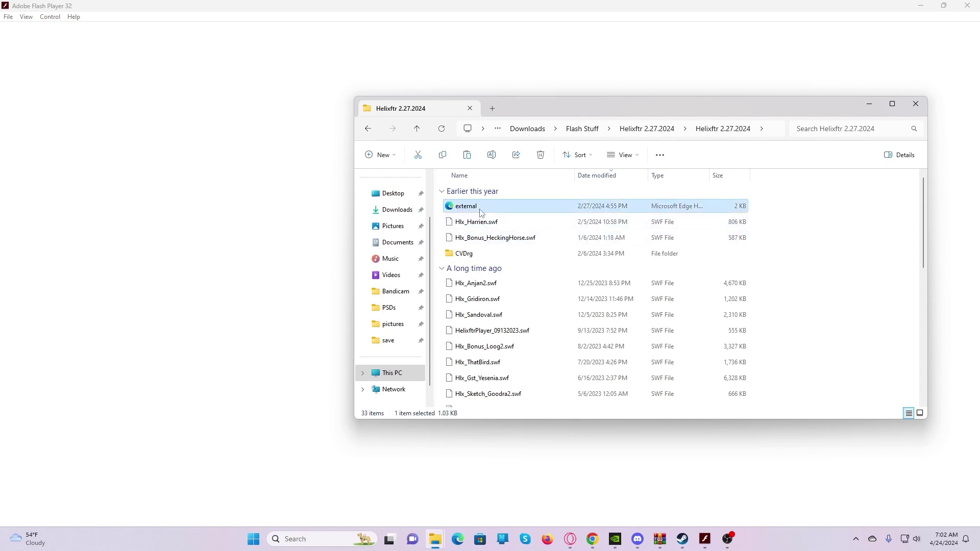
{"action": "right_click", "coordinate": [481, 212]}
{"action": "mouse_move", "coordinate": [517, 259]}
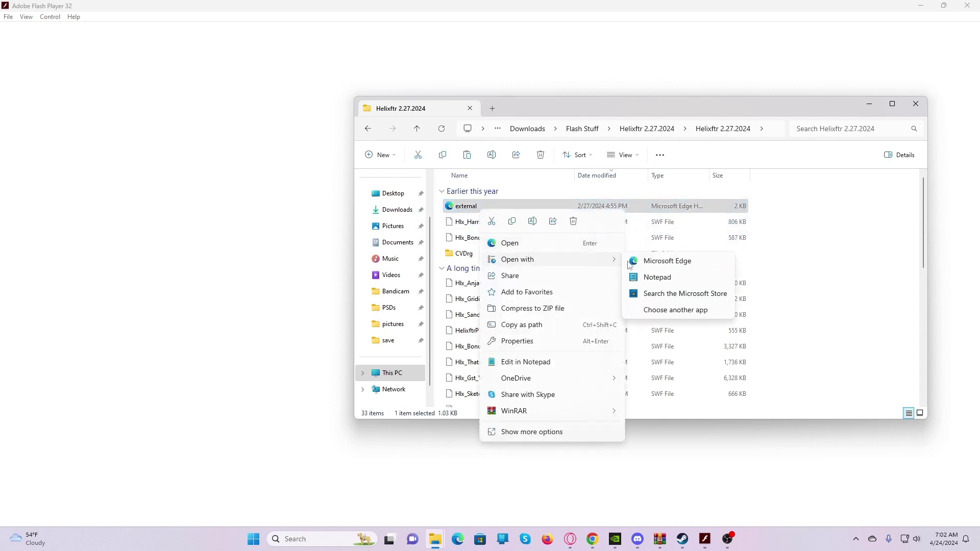
Open 'external' in Notepad and review its 28 enemy SWF paths without saving.
{"action": "left_click", "coordinate": [657, 277]}
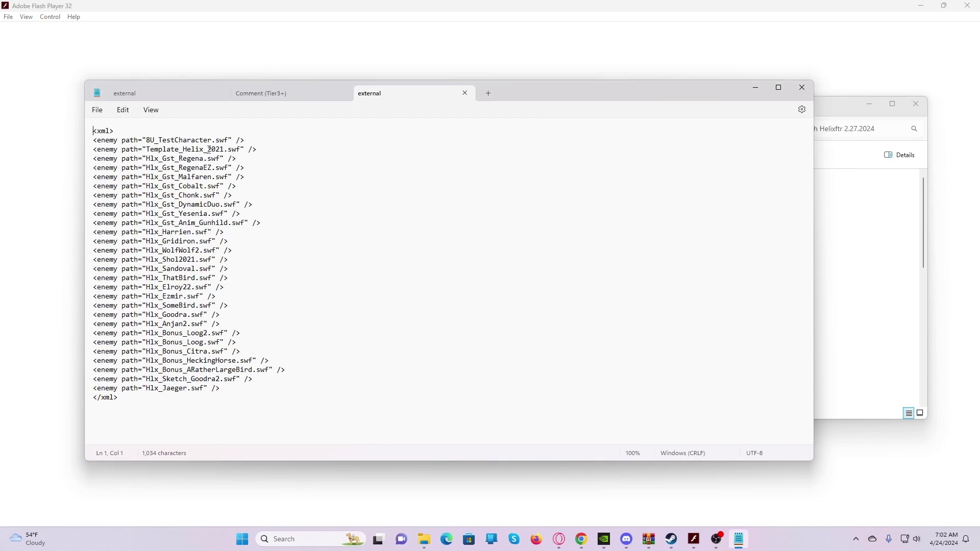
{"action": "left_click", "coordinate": [881, 345]}
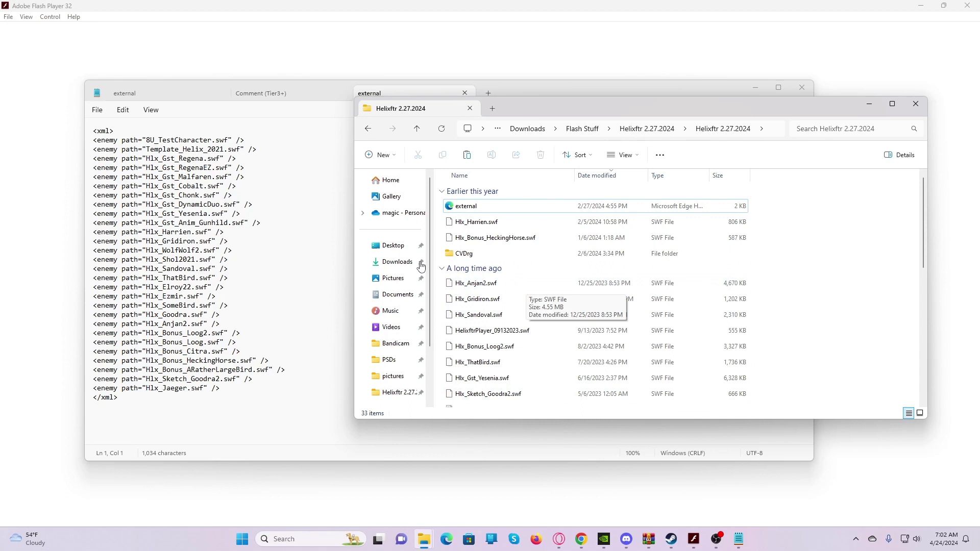
{"action": "left_click", "coordinate": [395, 94]}
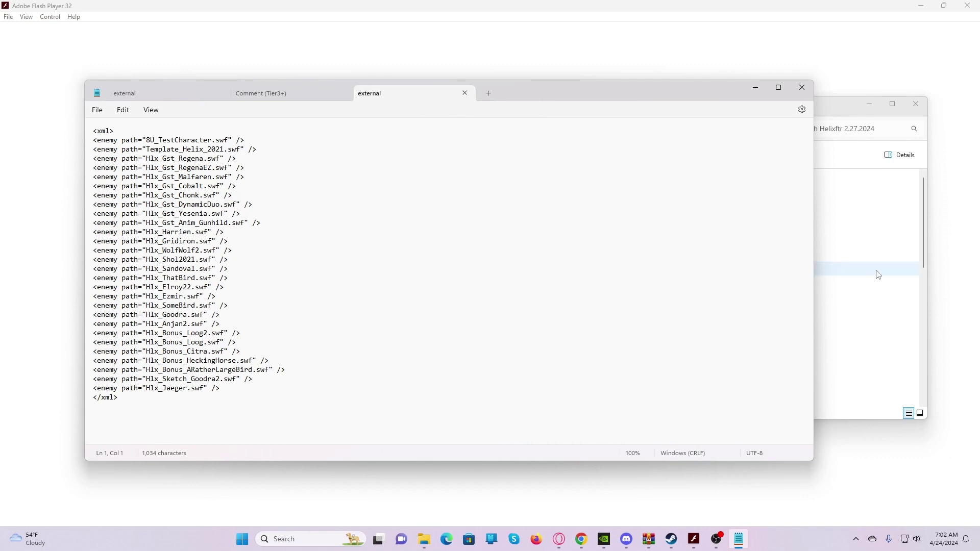
{"action": "left_click", "coordinate": [875, 274]}
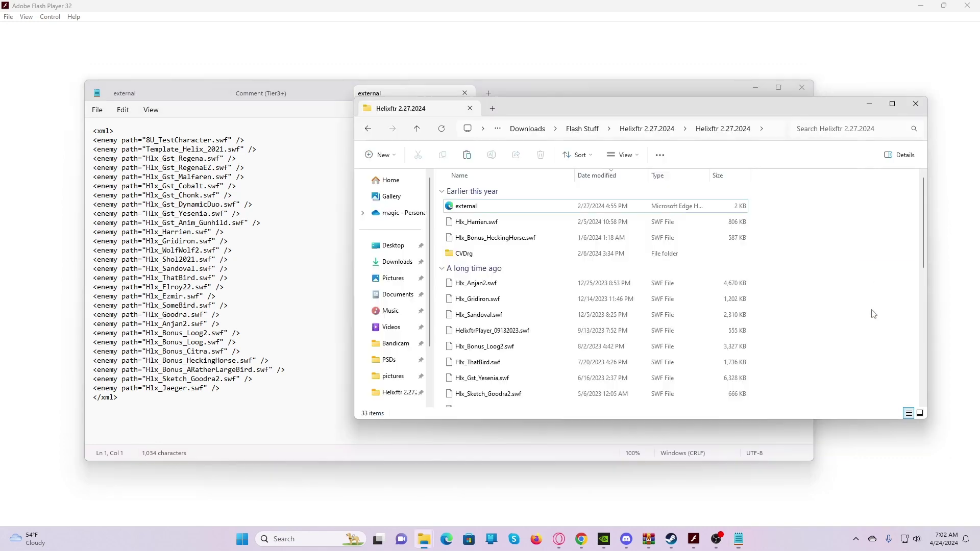
{"action": "left_click", "coordinate": [390, 91]}
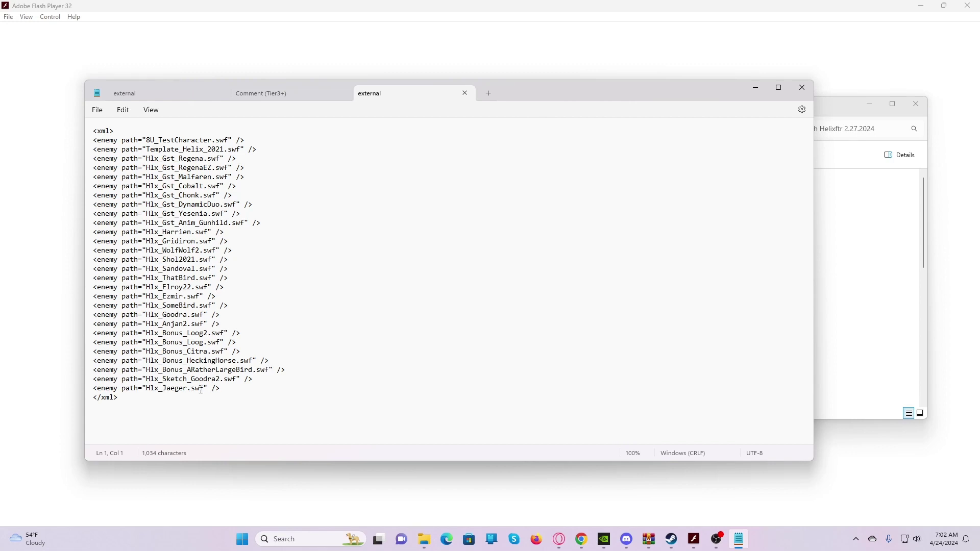
{"action": "left_click", "coordinate": [97, 110]}
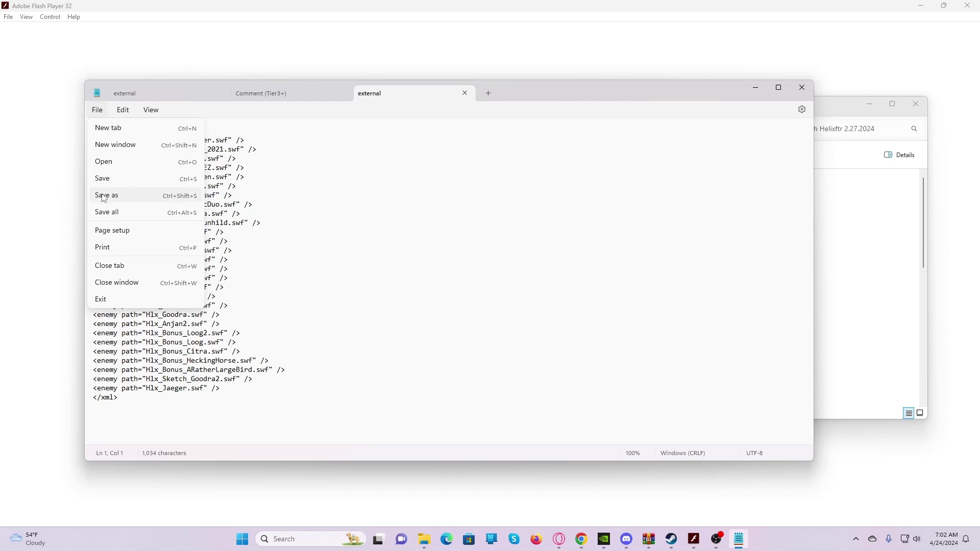
{"action": "left_click", "coordinate": [674, 91]}
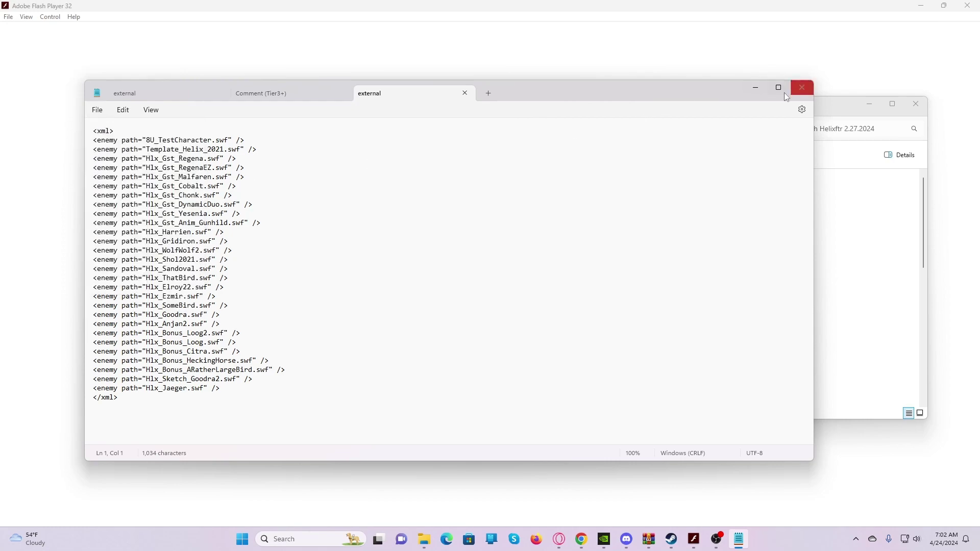
Close Notepad and return Explorer to the outer Helixftr 2.27.2024 folder.
{"action": "left_click", "coordinate": [803, 90]}
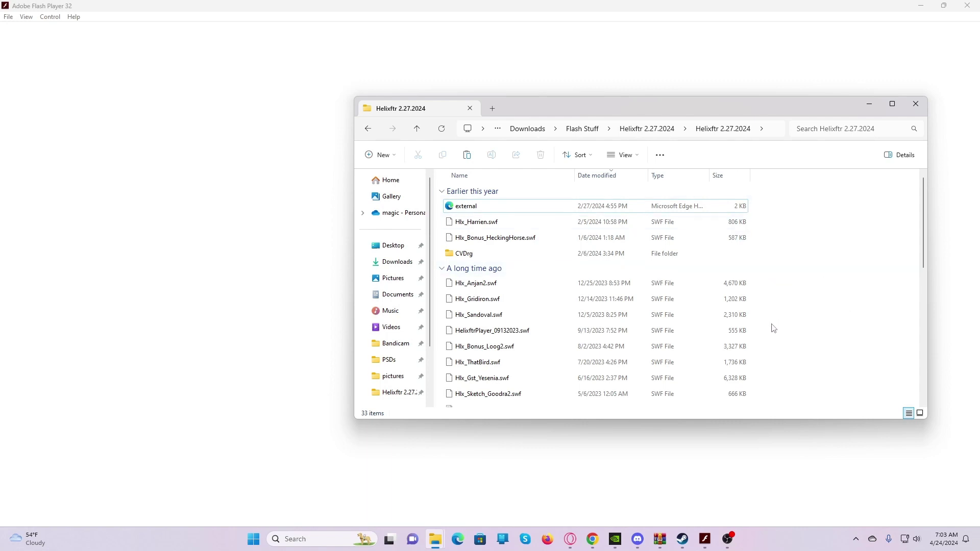
{"action": "left_click", "coordinate": [368, 129]}
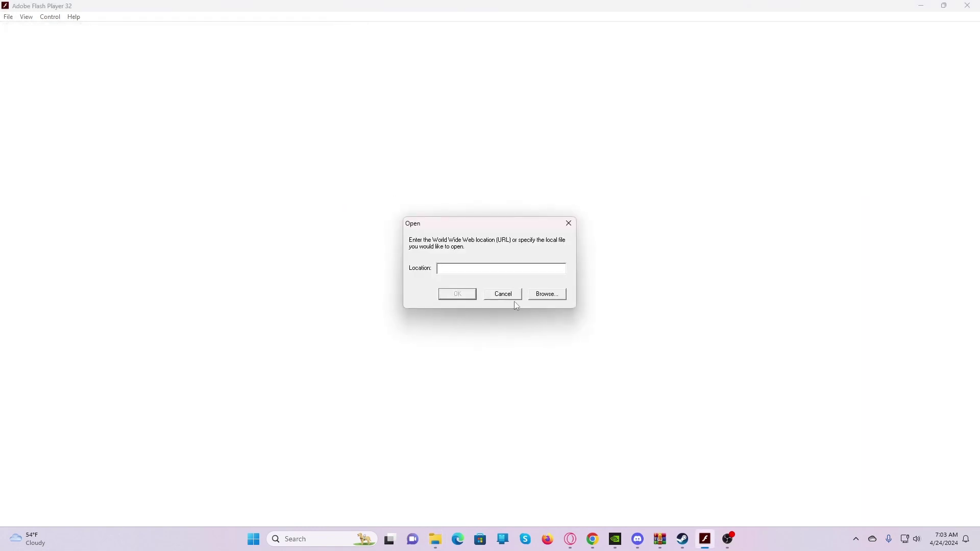
Cancel the file browse and load HelixftrPlayer_09132023.swf from the recent files.
{"action": "left_click", "coordinate": [535, 298]}
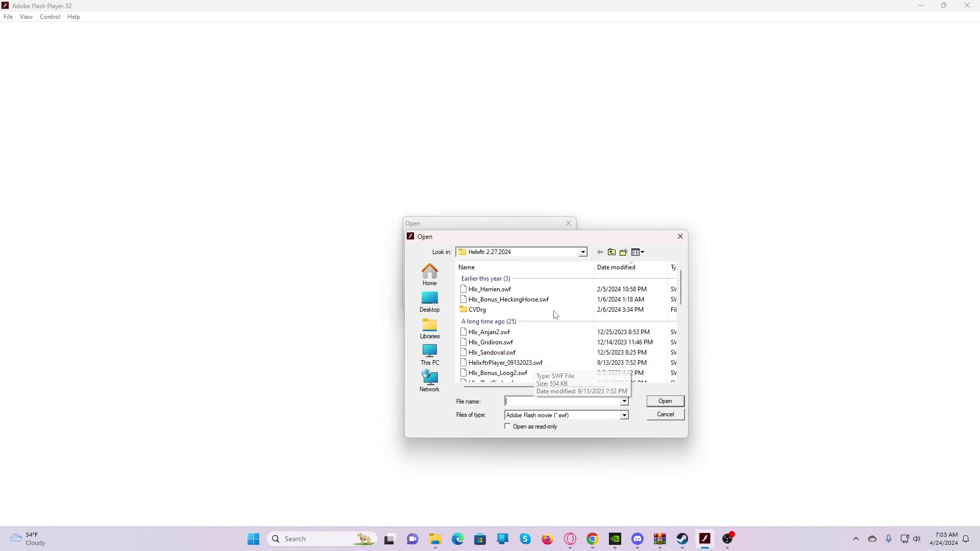
{"action": "left_click", "coordinate": [666, 415]}
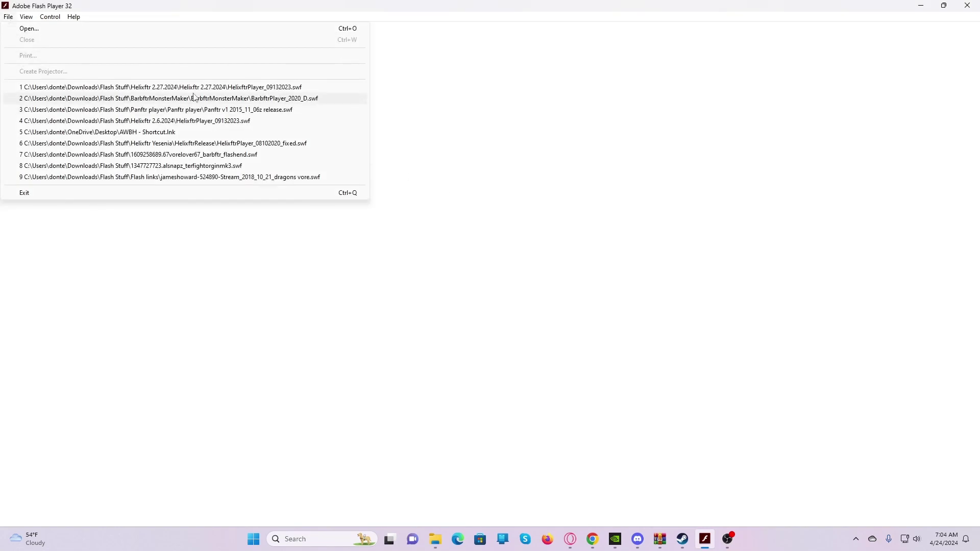
{"action": "left_click", "coordinate": [196, 87]}
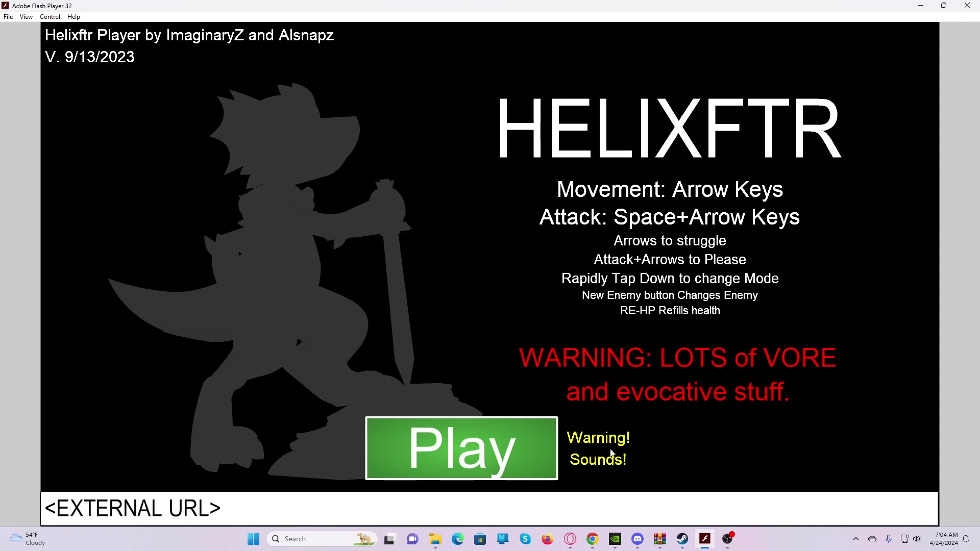
Start the game and pick 8U_TestCharacter as the opponent.
{"action": "left_click", "coordinate": [505, 441]}
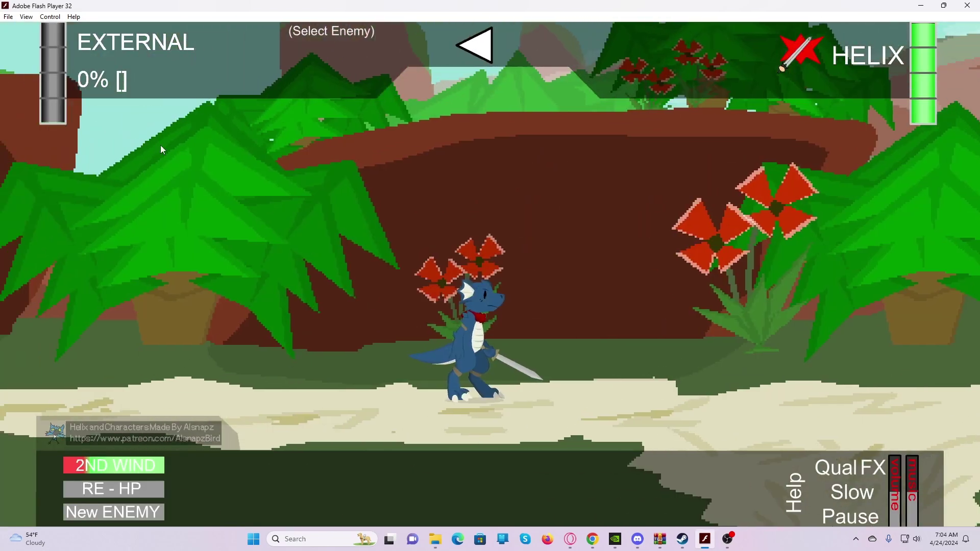
{"action": "left_click", "coordinate": [106, 45]}
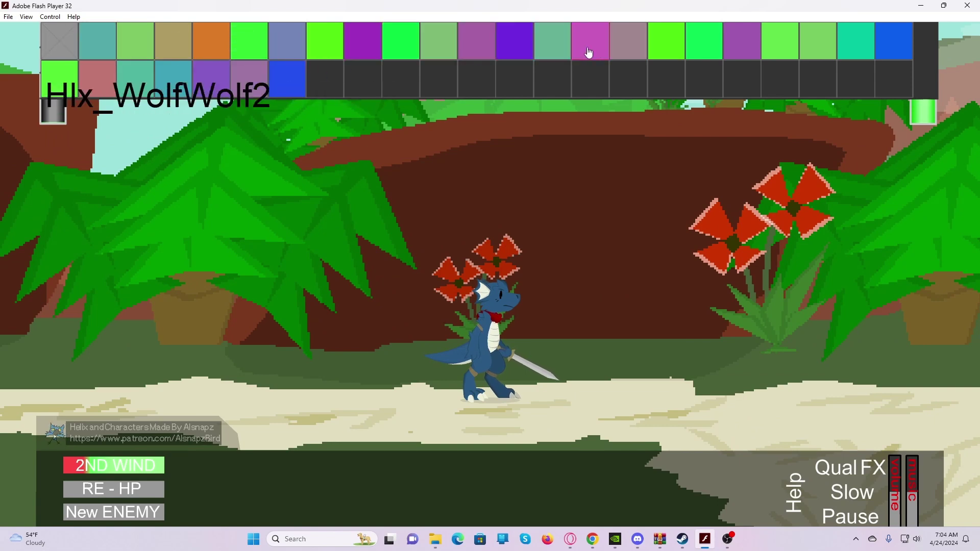
{"action": "left_click", "coordinate": [141, 44]}
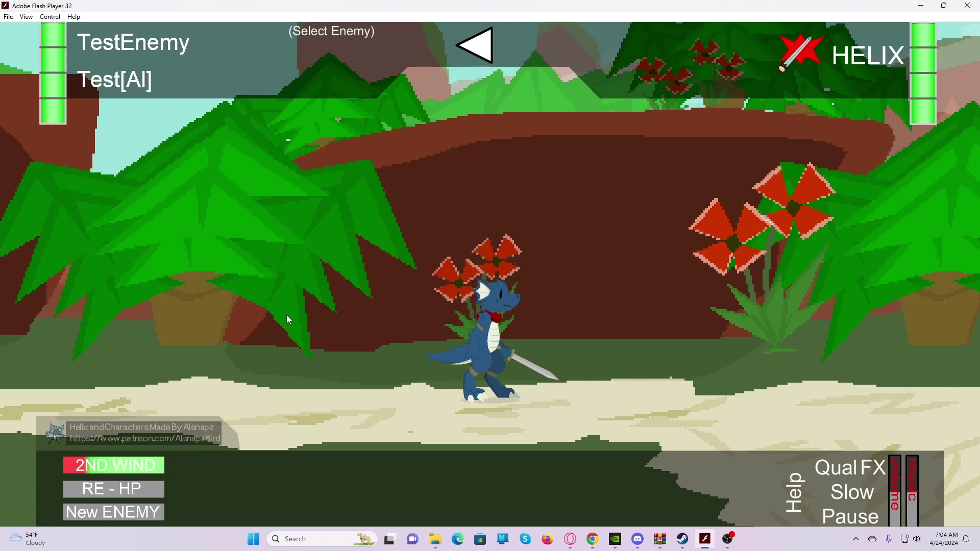
Fight the stick-figure enemy until Helix is knocked out, then reset the opponent to EXTERNAL.
{"action": "key", "text": "Left"}
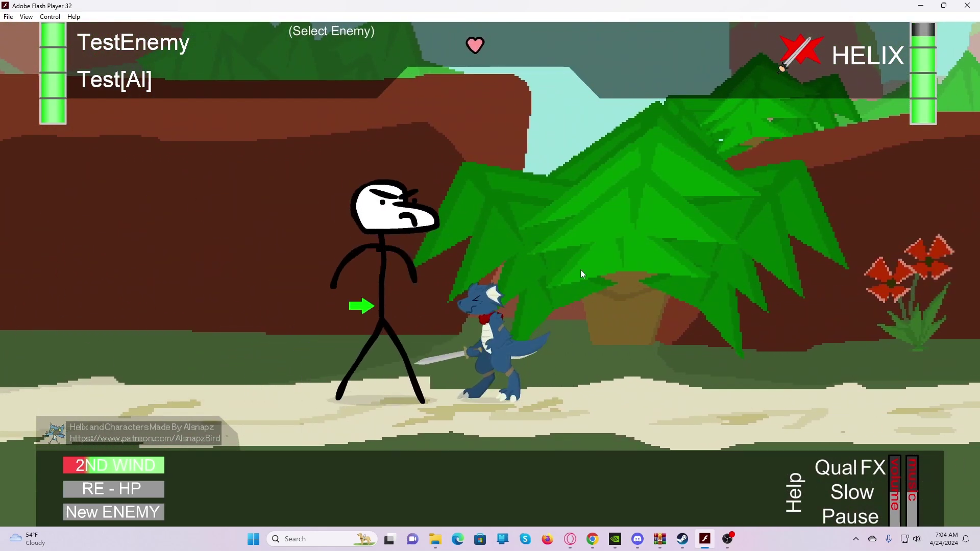
{"action": "left_click", "coordinate": [802, 53]}
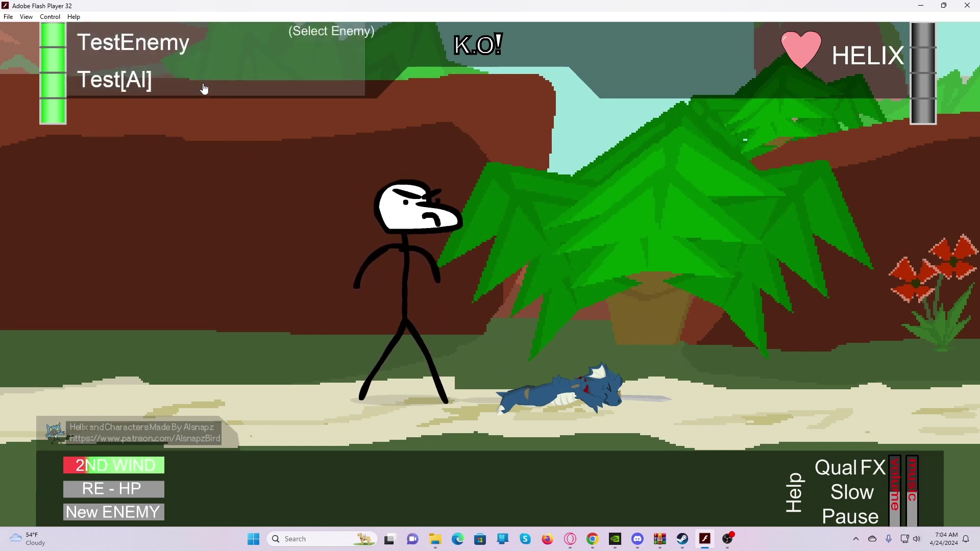
{"action": "left_click", "coordinate": [203, 87]}
{"action": "left_click", "coordinate": [132, 40]}
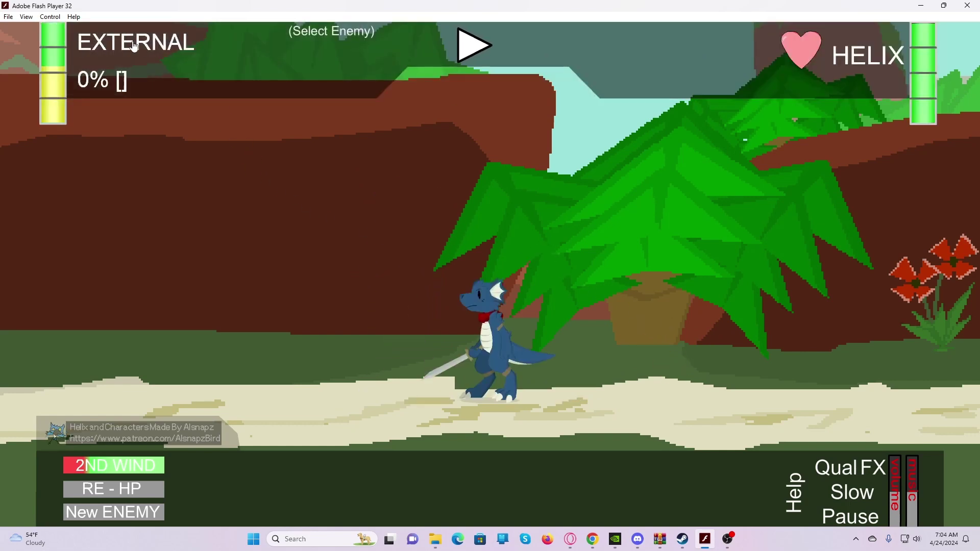
{"action": "left_click", "coordinate": [158, 67]}
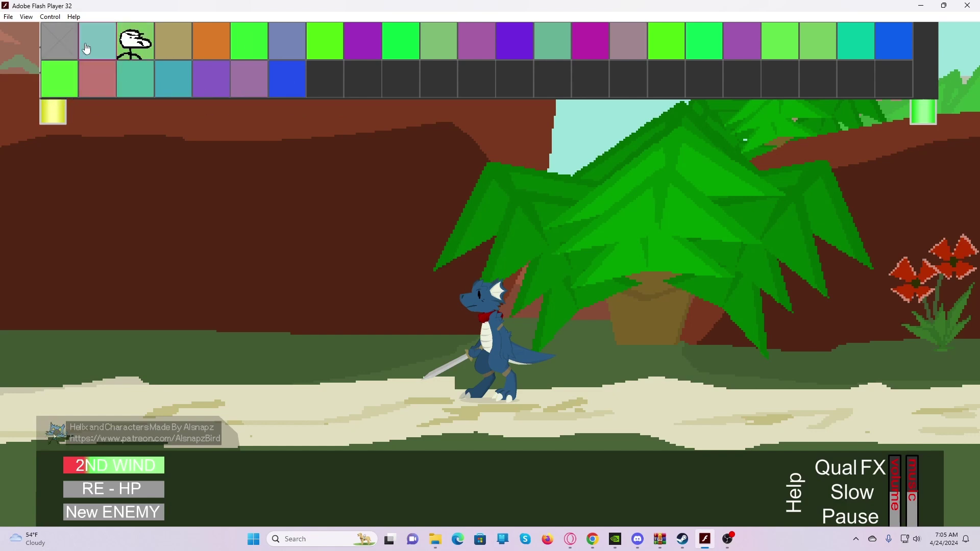
{"action": "left_click", "coordinate": [86, 48]}
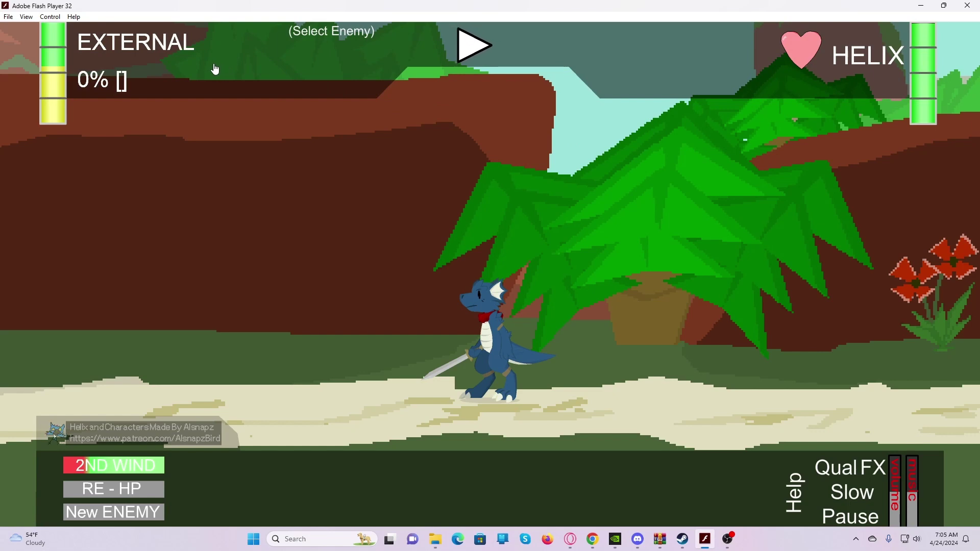
Show Flash Player's File menu with its recent Helixftr and Barbftr builds.
{"action": "left_click", "coordinate": [8, 17]}
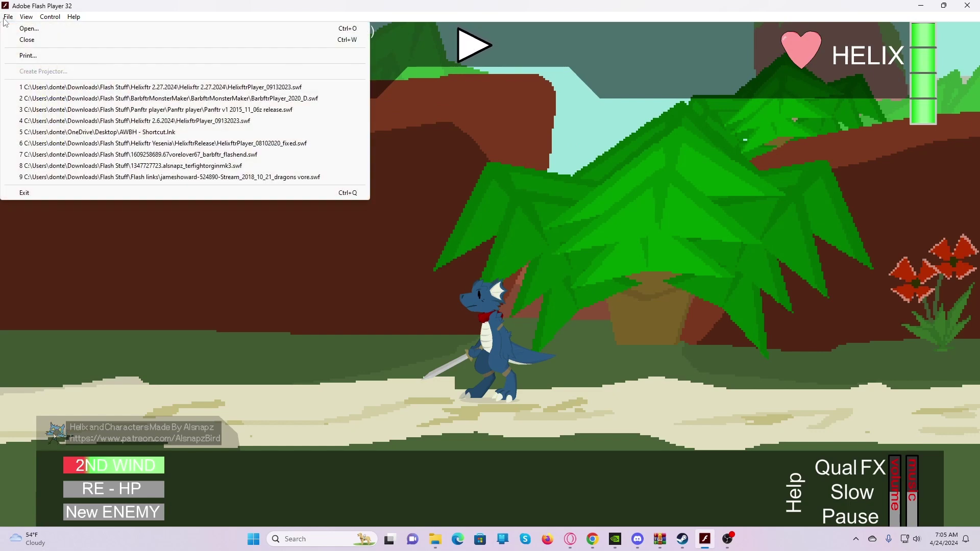